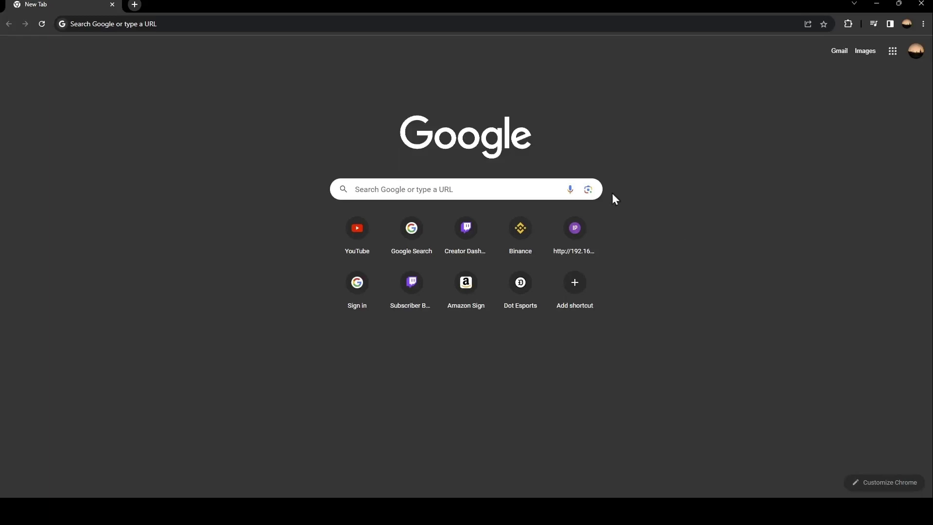
Step: Search Google for 'patreon'
left_click(439, 193)
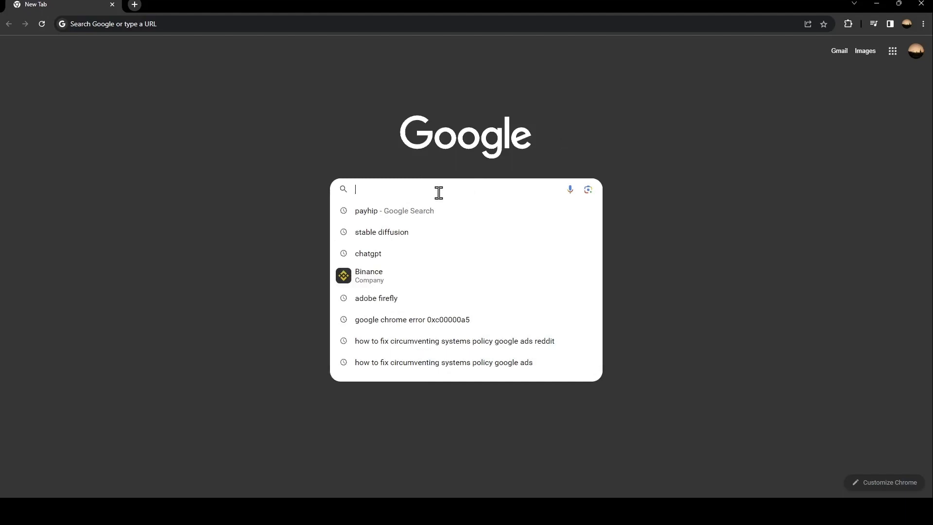
type("p")
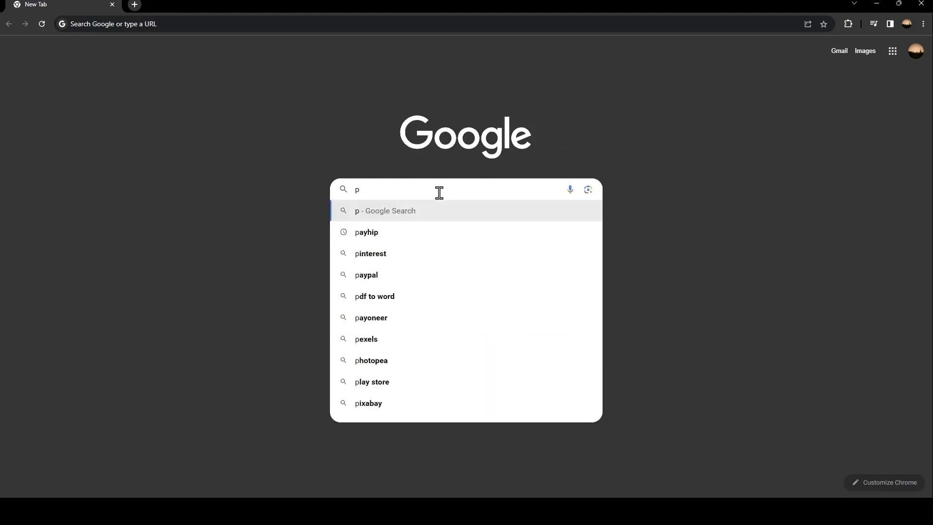
type("atreon")
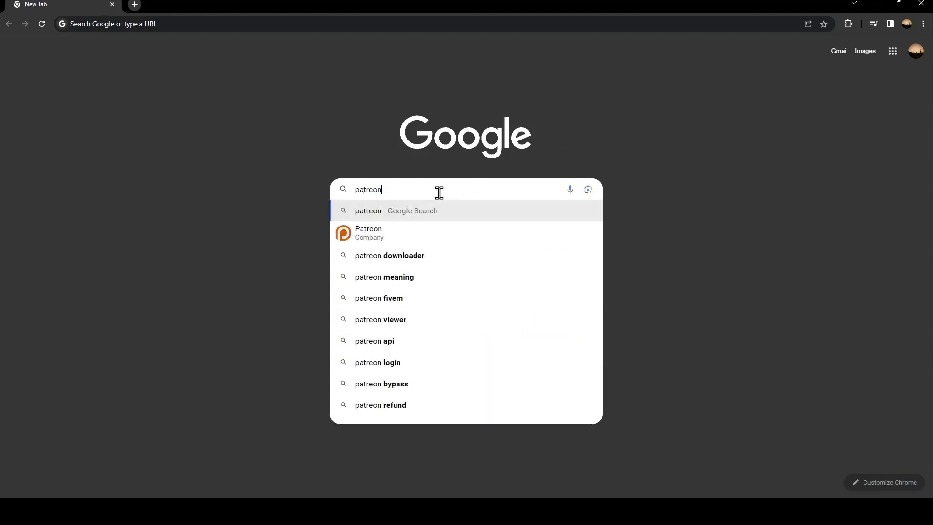
key("Return")
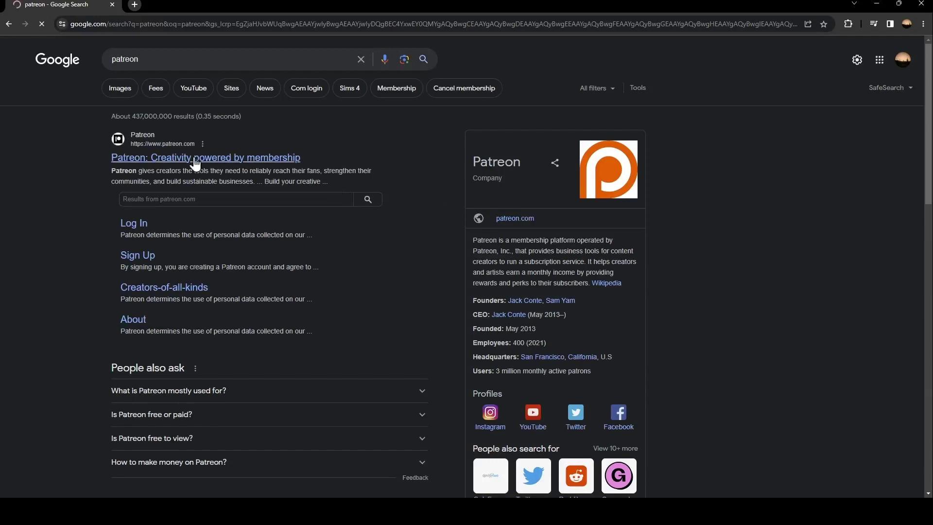
Step: Open patreon.com from the results and go to Log In
left_click(243, 162)
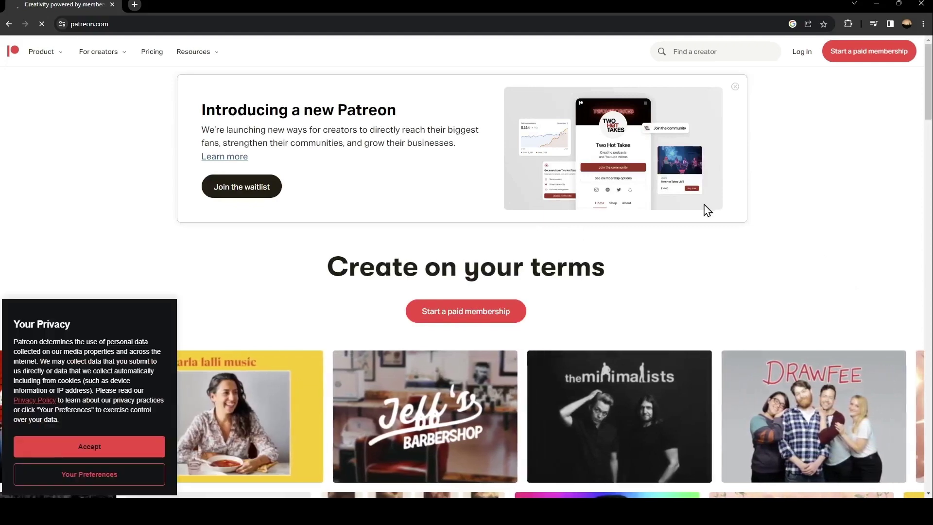
left_click(801, 51)
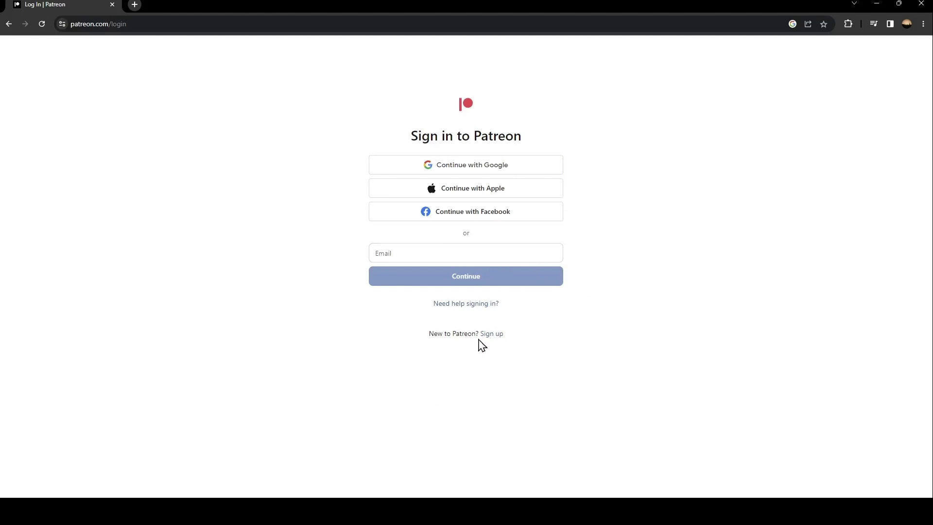
Step: Sign up with a name, email and password, and submit the details
left_click(492, 334)
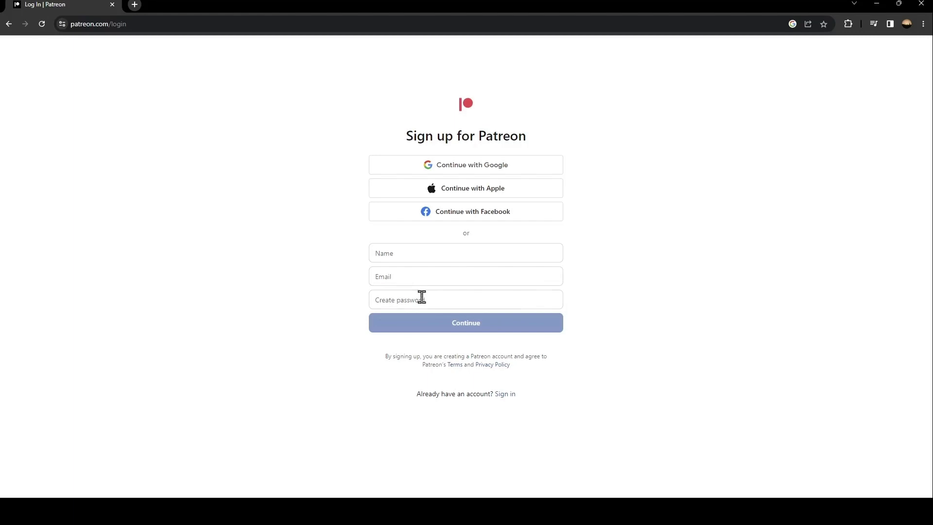
left_click(400, 253)
type("aizen")
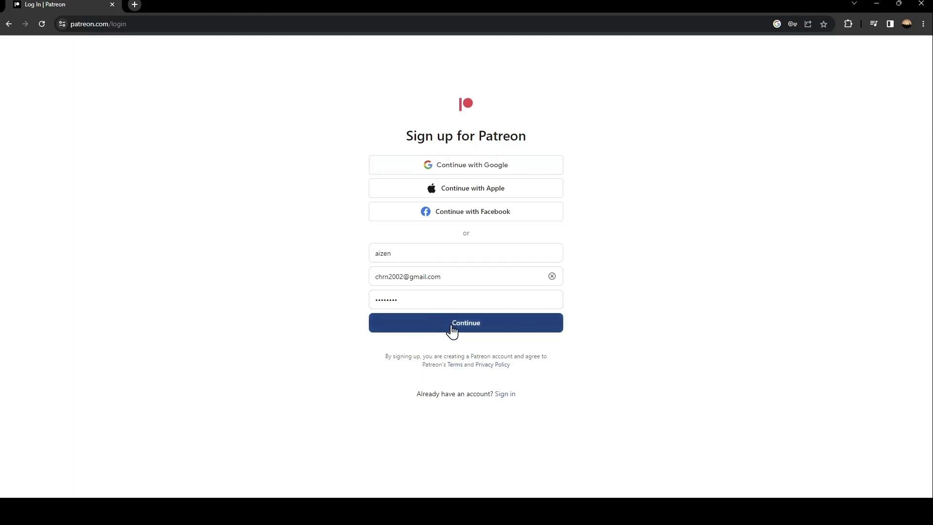
left_click(495, 327)
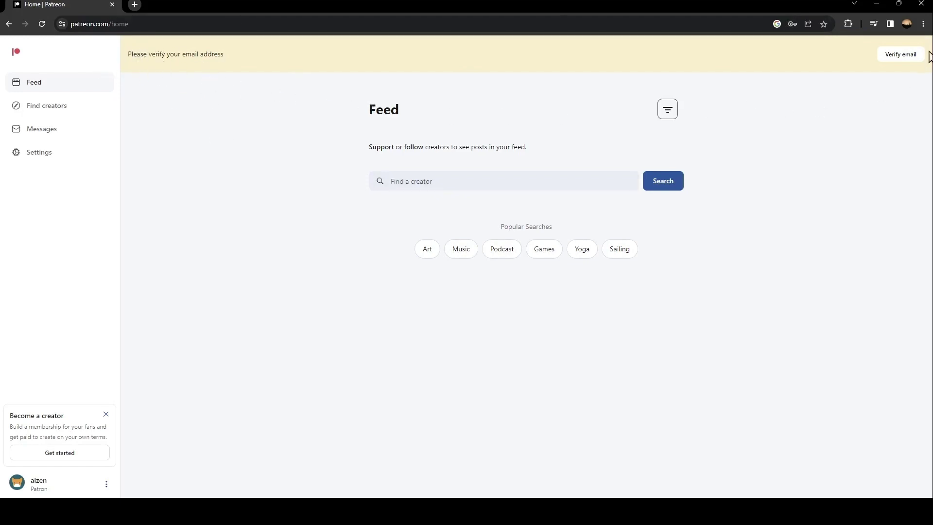
Step: Send a verification email from the banner and switch to Gmail
left_click(900, 54)
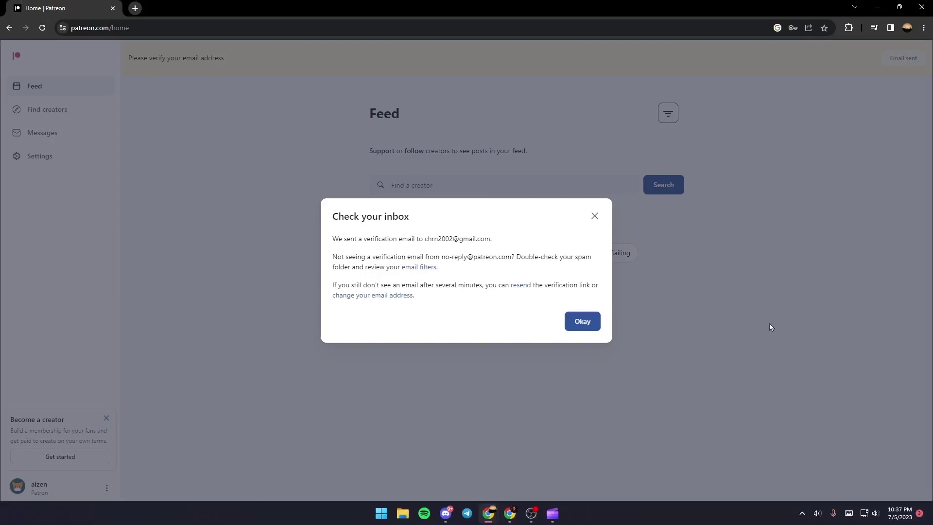
key("alt+Tab")
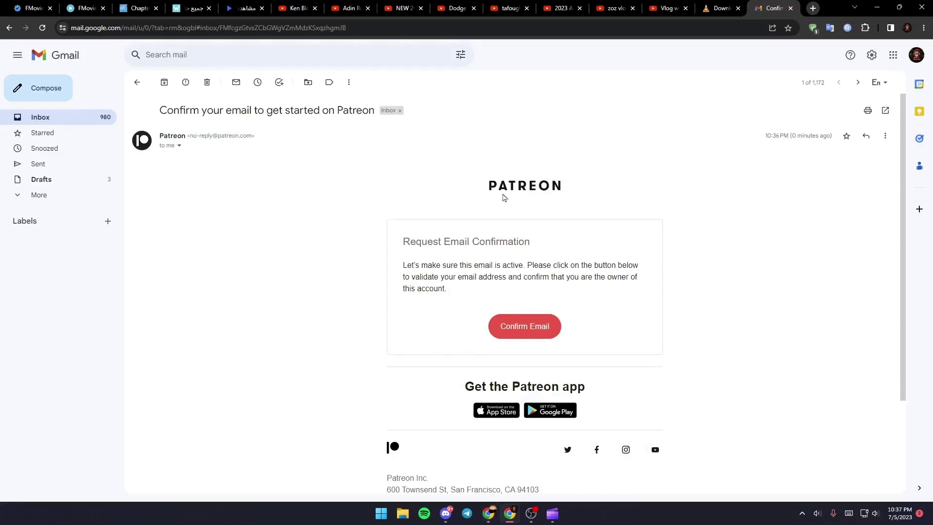
Step: Follow the Confirm Email link in Patreon's Gmail message
left_click(523, 329)
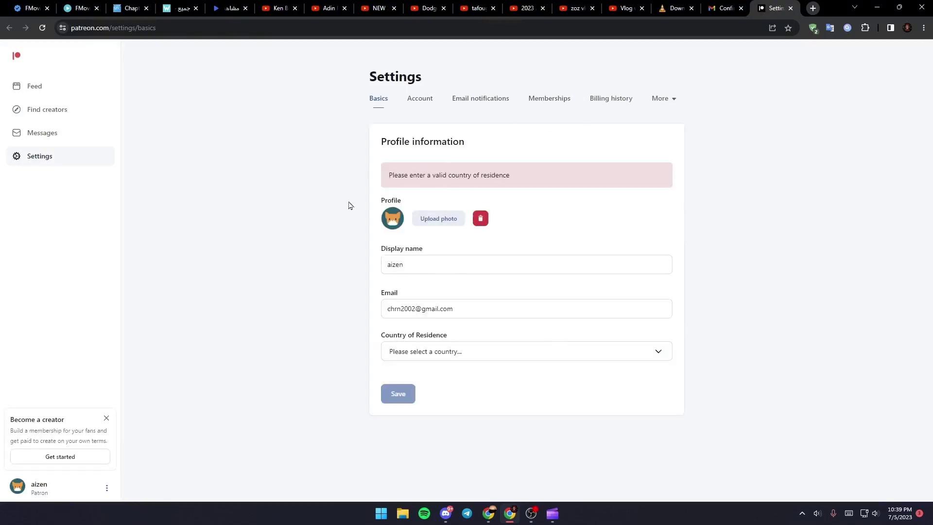
Step: Choose Morocco as country of residence and save the profile
left_click(437, 354)
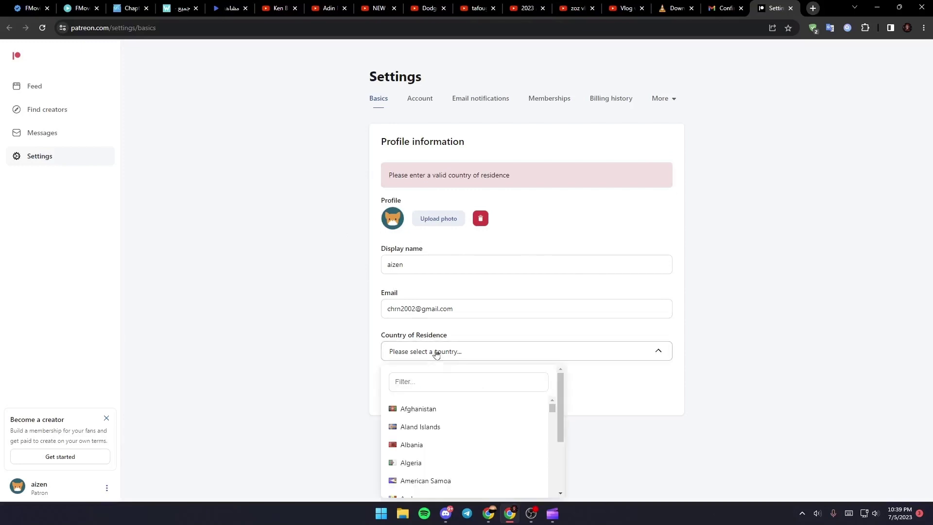
left_click(441, 384)
type("mor")
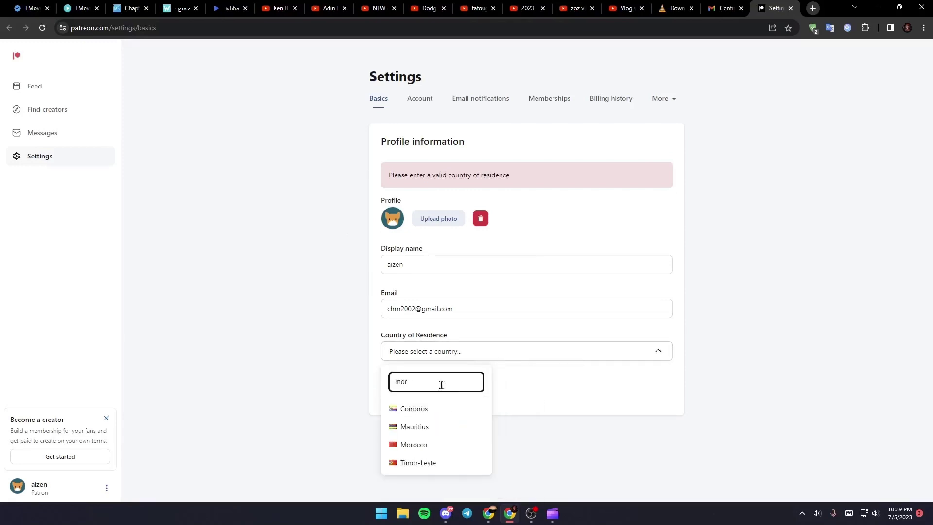
left_click(414, 445)
left_click(398, 360)
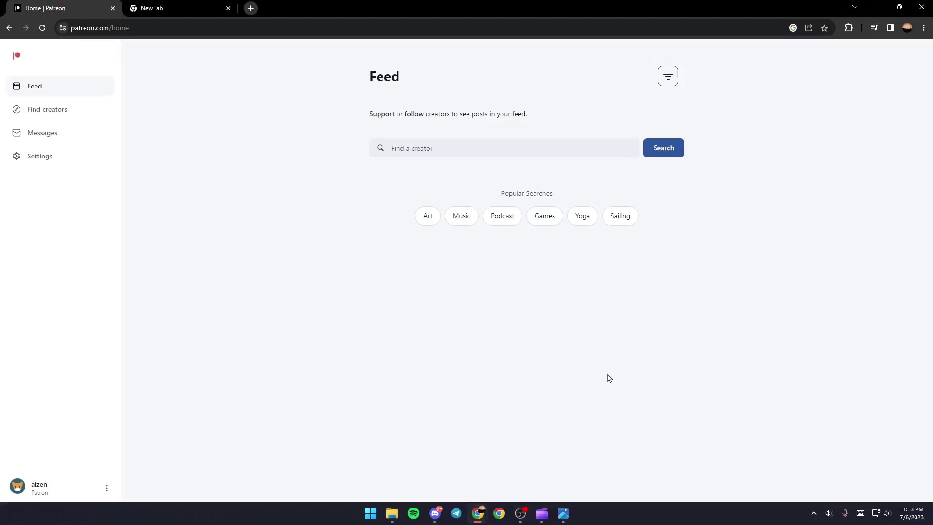
Step: Open the jacob mark creator-page screenshot from the taskbar in Photos
left_click(563, 512)
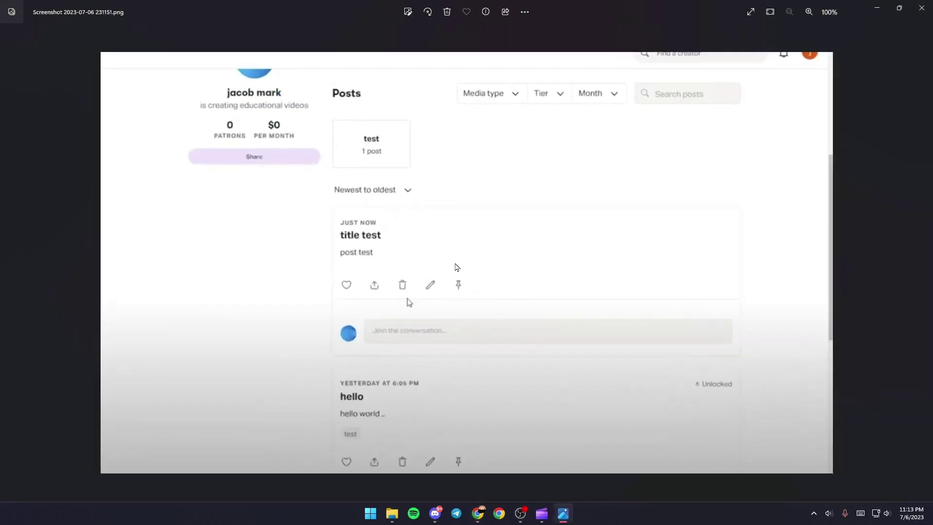